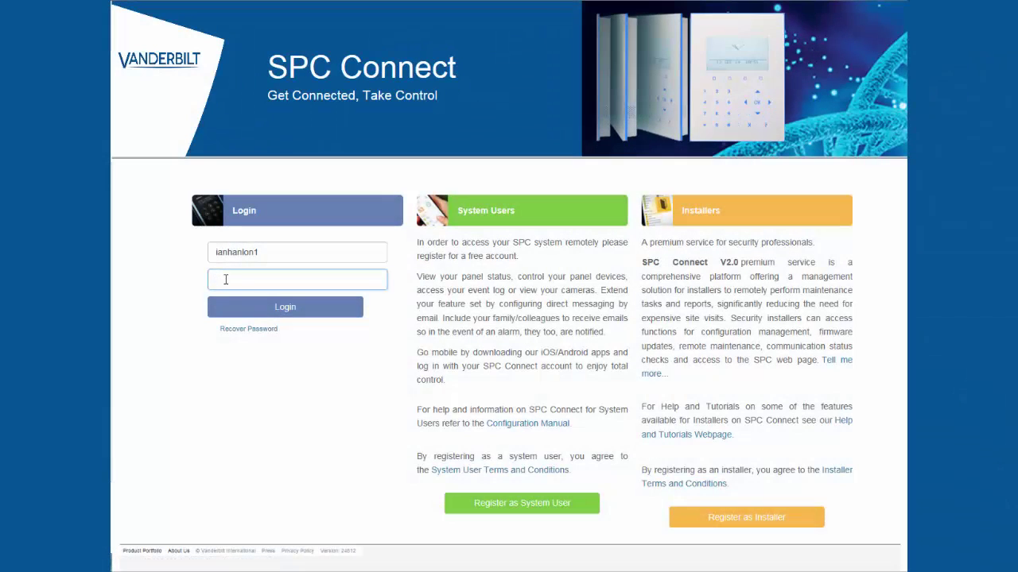
Log in to the SPC Connect user account with its password to reach the List of Panels.
{"action": "type", "text": "●●●●●●●●●●●"}
{"action": "key", "text": "Return"}
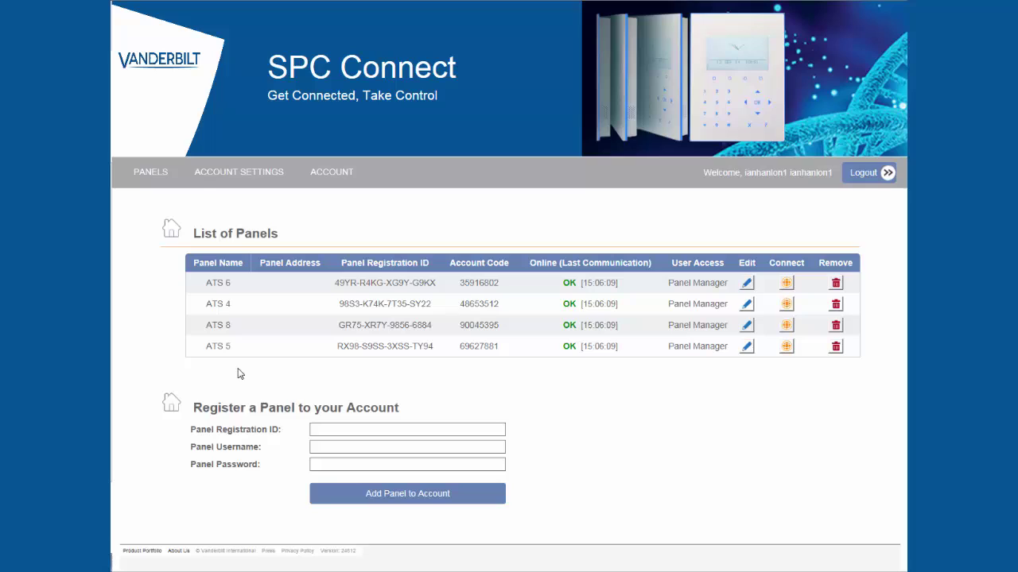
Add panel ATS 7 with its pasted registration ID, username User 1 and the panel password.
{"action": "left_click", "coordinate": [313, 429]}
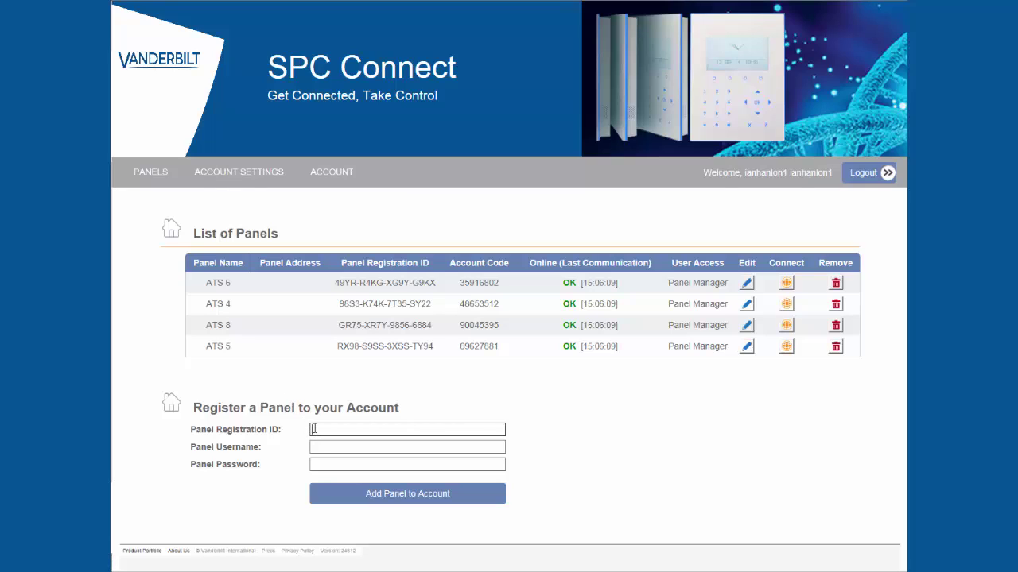
{"action": "type", "text": "X9KP-2Y3X-9T72-748P"}
{"action": "left_click", "coordinate": [316, 447]}
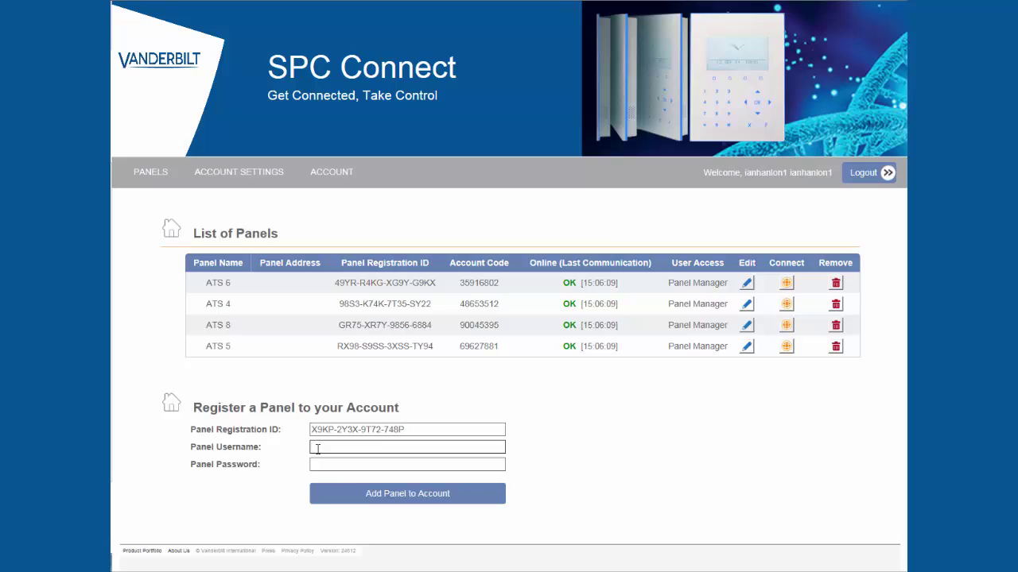
{"action": "type", "text": "User"}
{"action": "key", "text": "Down"}
{"action": "key", "text": "Return"}
{"action": "key", "text": "Tab"}
{"action": "type", "text": "1"}
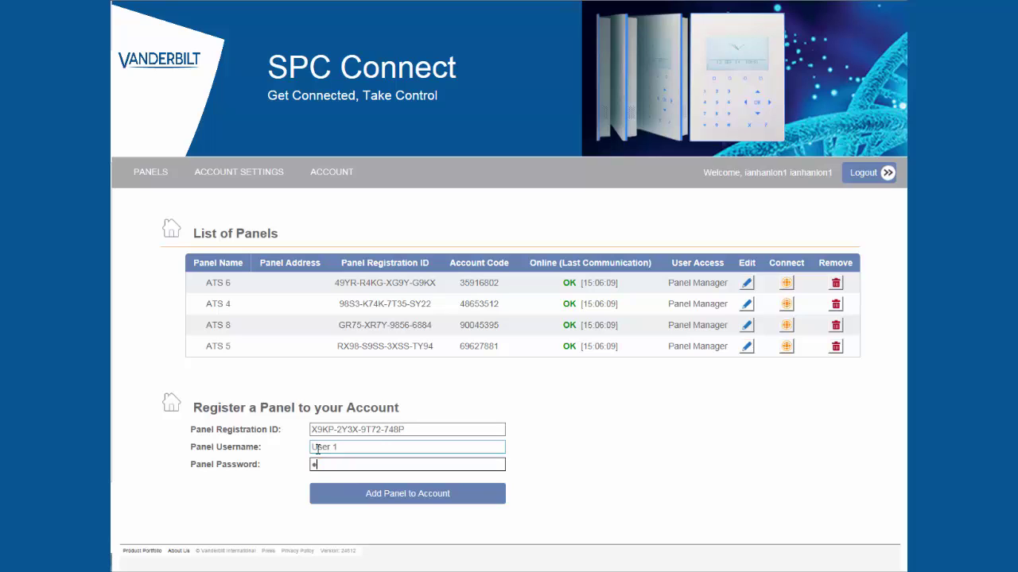
{"action": "type", "text": "234"}
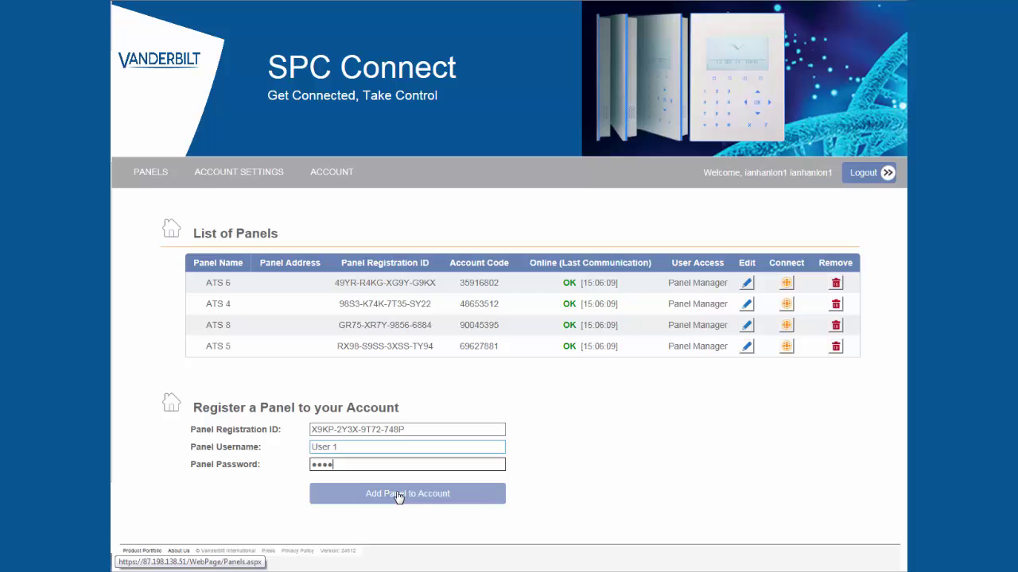
{"action": "left_click", "coordinate": [399, 497]}
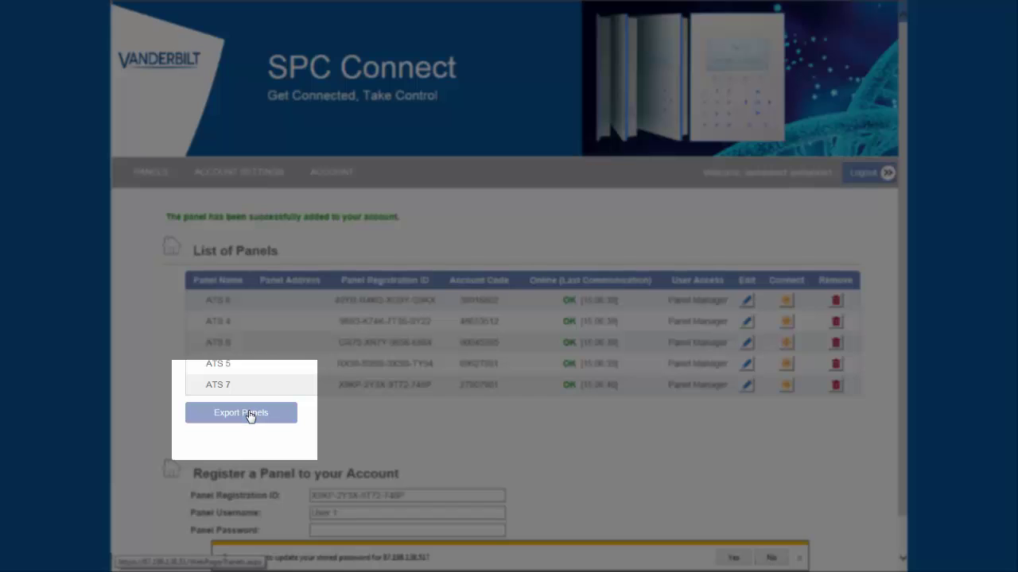
Export the account's panels and use Save as to store spc_connect_panels_export.xml.
{"action": "left_click", "coordinate": [249, 417]}
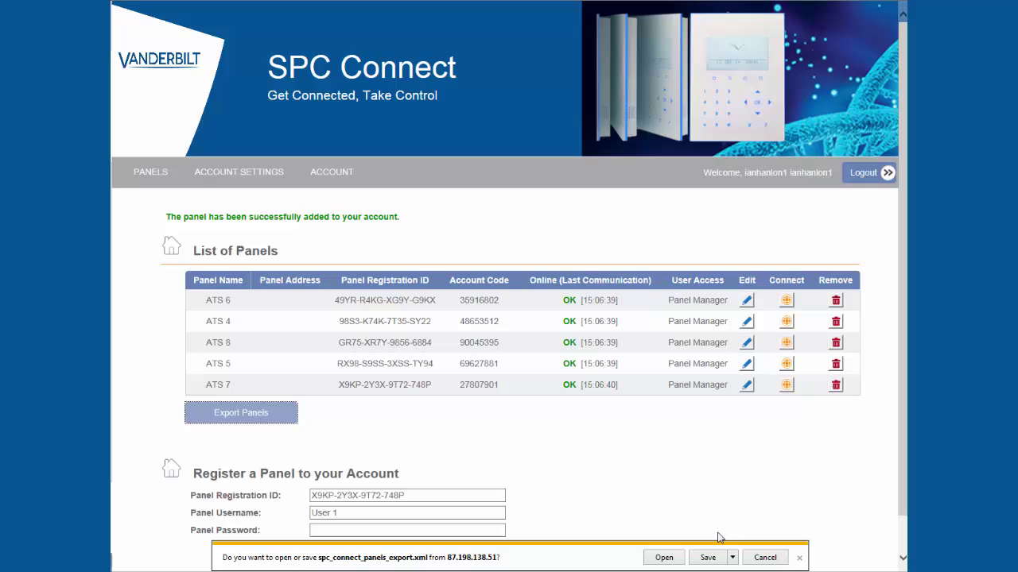
{"action": "left_click", "coordinate": [732, 558]}
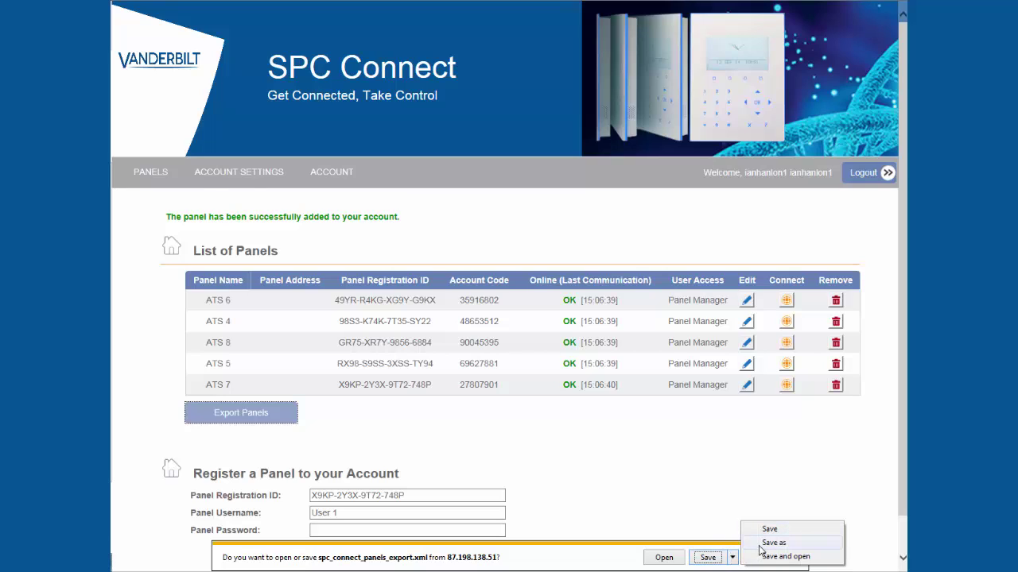
{"action": "left_click", "coordinate": [768, 544]}
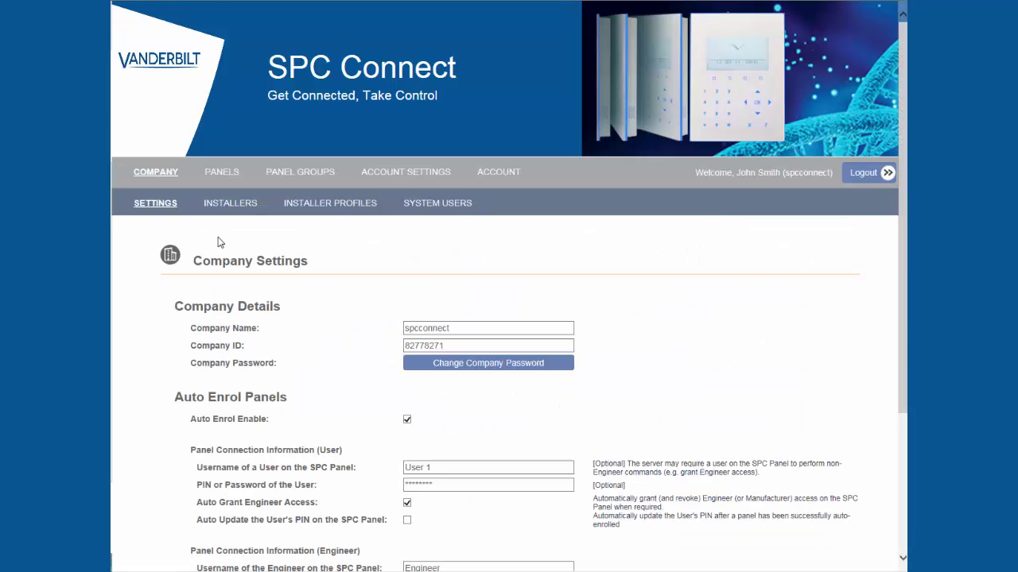
Under PANELS > Import Panels, browse to and select spc_connect_panels_export.xml.
{"action": "left_click", "coordinate": [222, 176]}
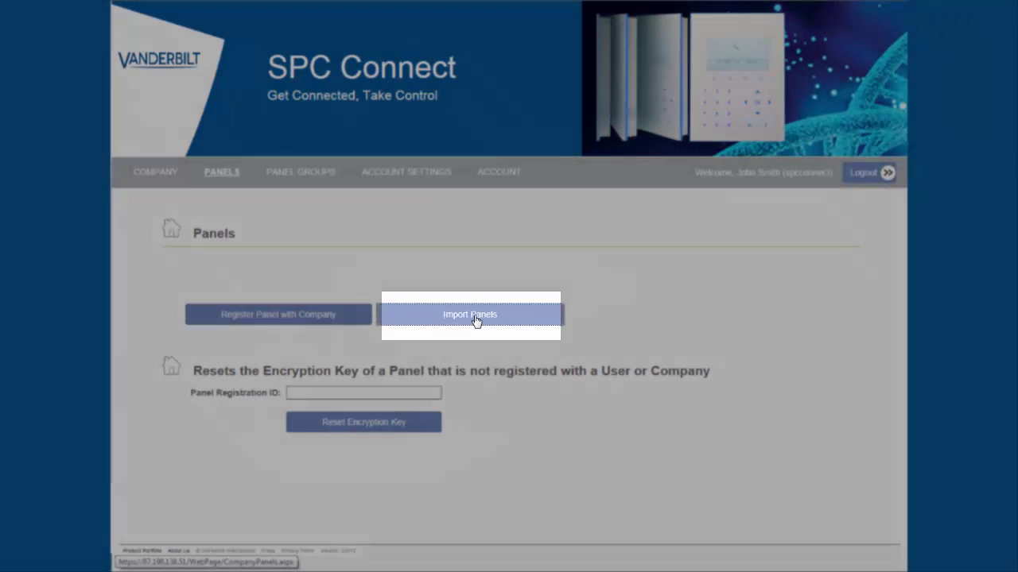
{"action": "left_click", "coordinate": [476, 318]}
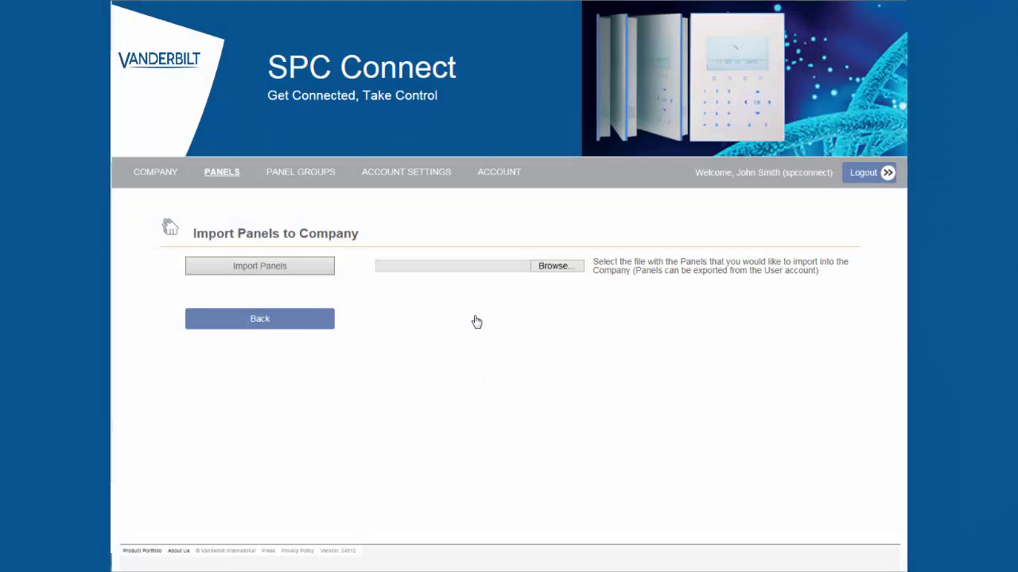
{"action": "left_click", "coordinate": [555, 269]}
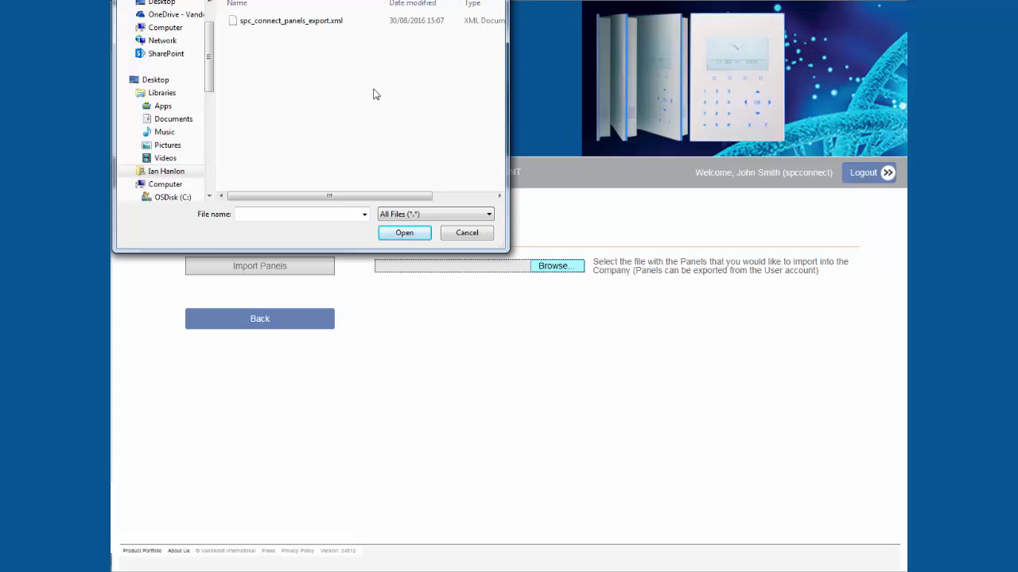
{"action": "left_click", "coordinate": [306, 22]}
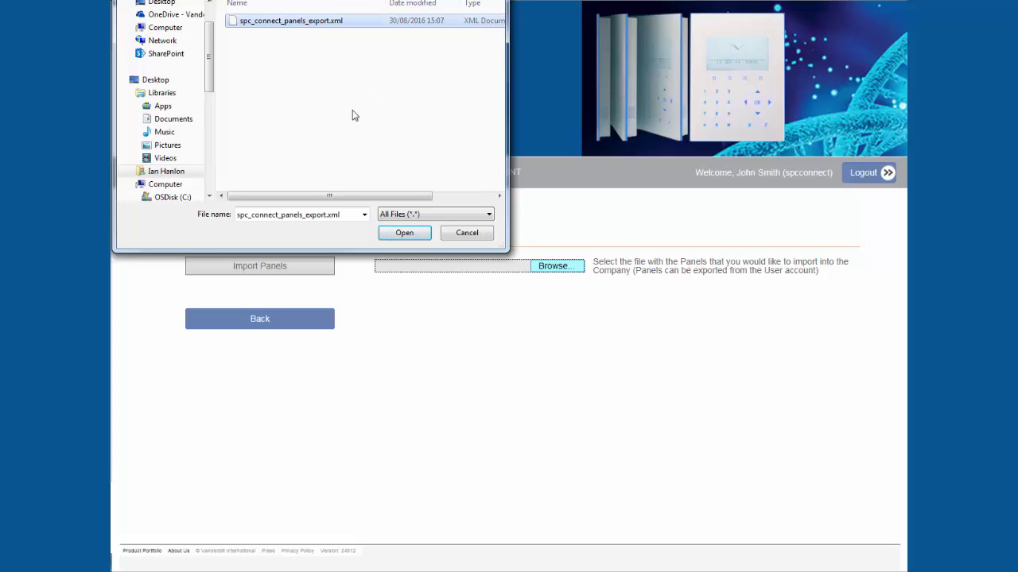
{"action": "left_click", "coordinate": [403, 232]}
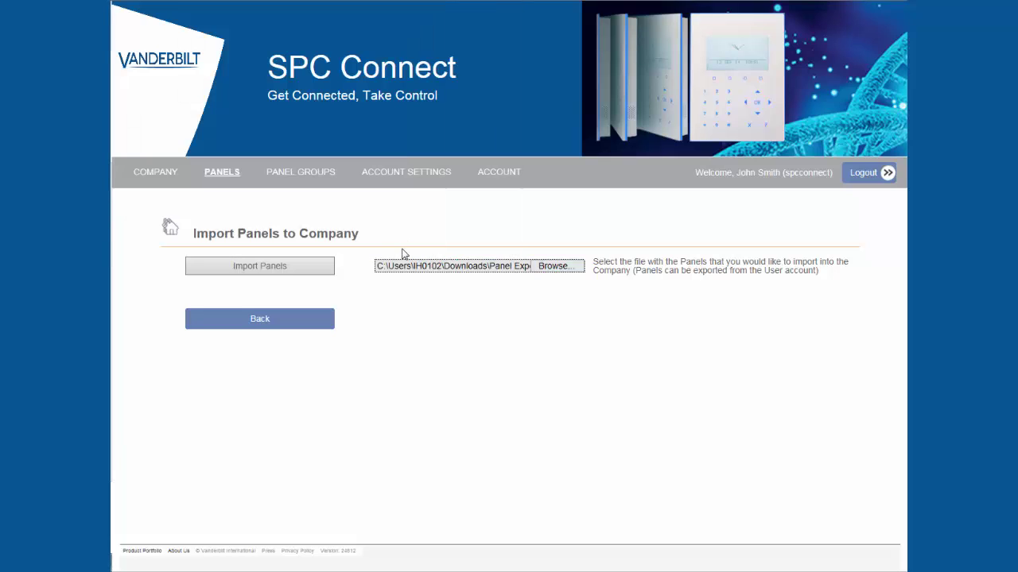
Import the file's panels, then register ATS 4 with username Engineer and the engineer password.
{"action": "left_click", "coordinate": [276, 273]}
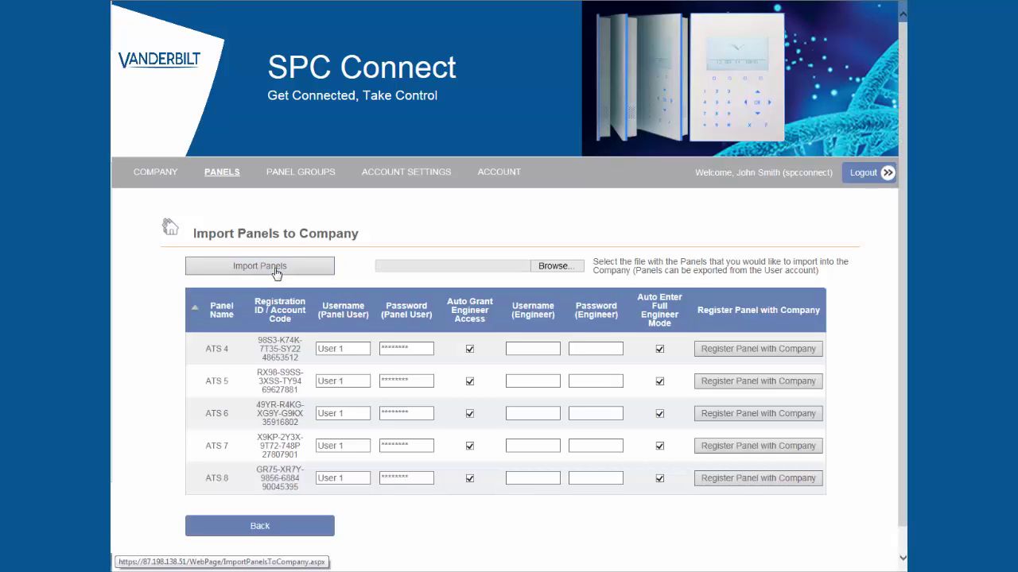
{"action": "left_click", "coordinate": [517, 347]}
{"action": "type", "text": "Engineer"}
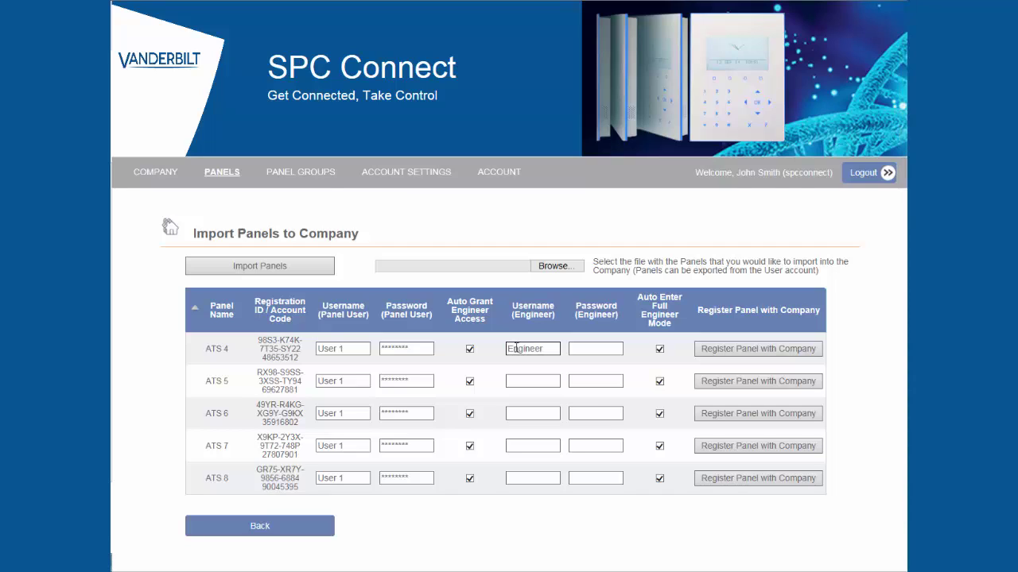
{"action": "left_click", "coordinate": [572, 350]}
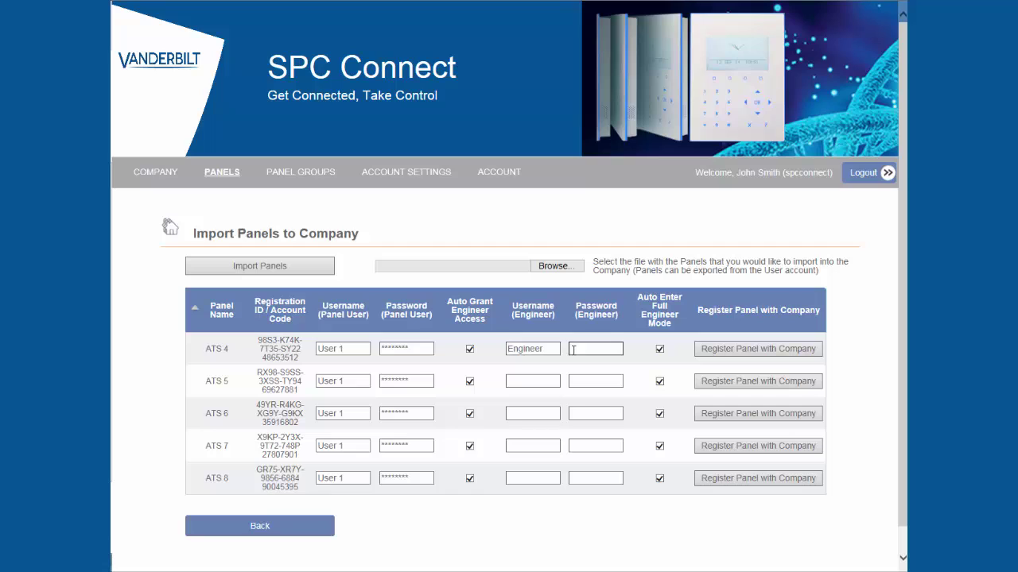
{"action": "type", "text": "9999"}
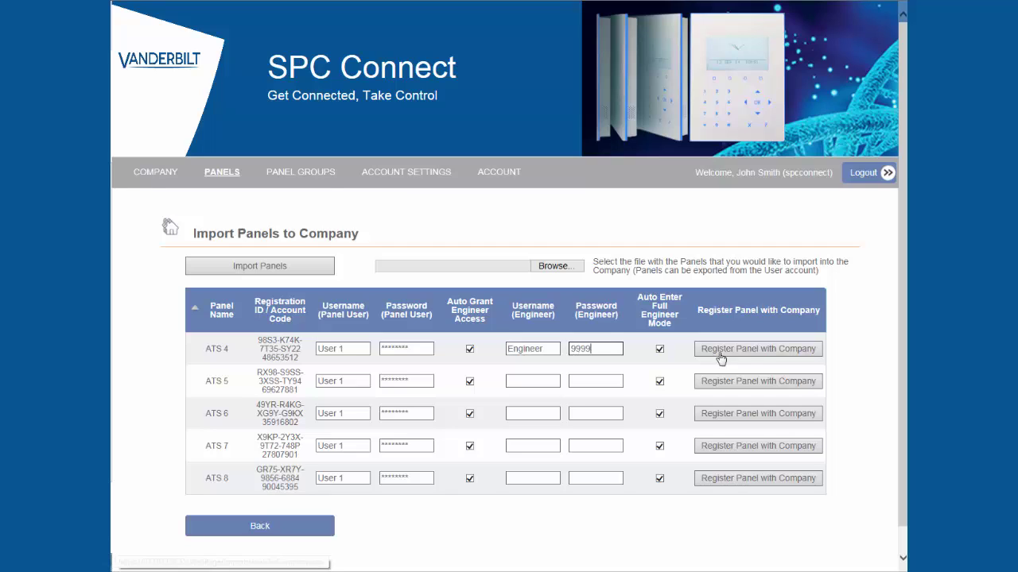
{"action": "left_click", "coordinate": [748, 354]}
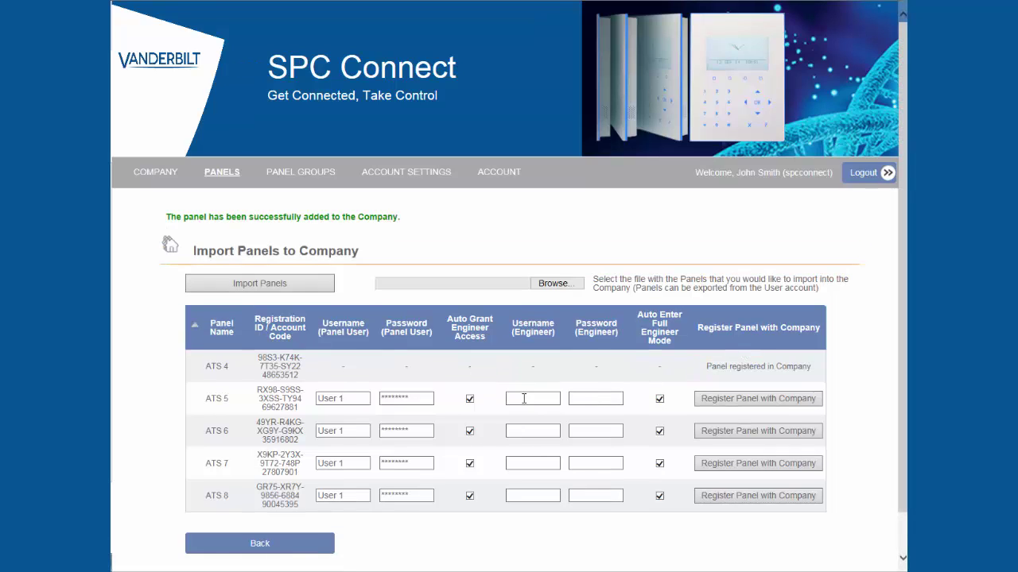
Register ATS 5 with the company using username Engineer and the engineer password.
{"action": "left_click", "coordinate": [524, 398]}
{"action": "type", "text": "Engineer"}
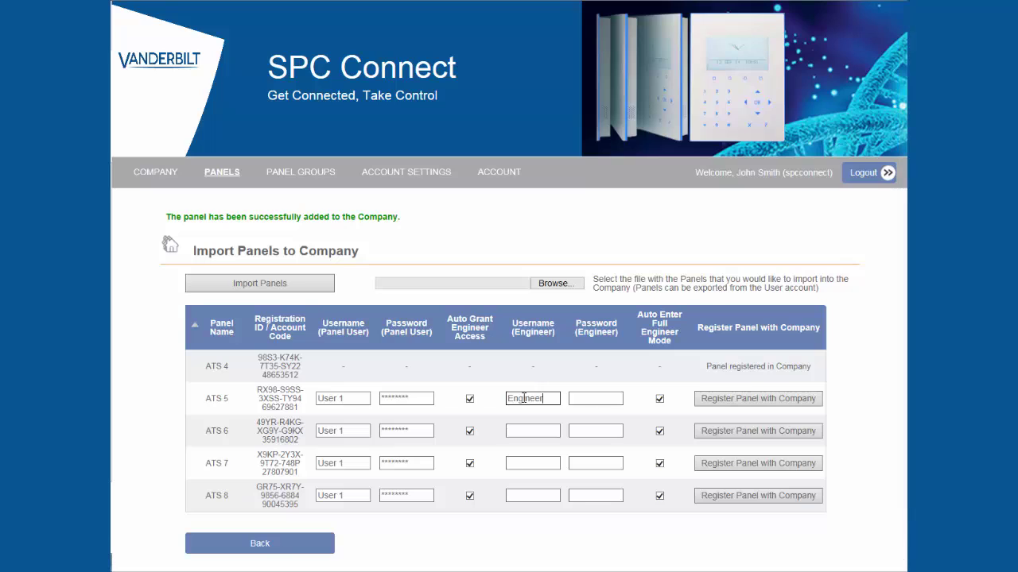
{"action": "left_click", "coordinate": [609, 397]}
{"action": "type", "text": "9999"}
{"action": "left_click", "coordinate": [722, 401]}
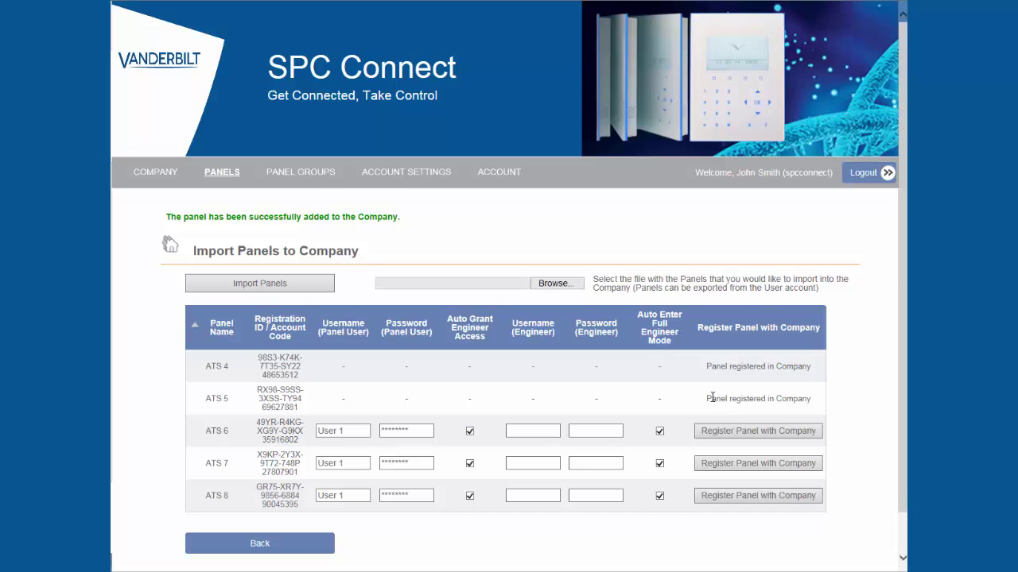
Fill in username Engineer for ATS 6, ATS 7 and ATS 8.
{"action": "left_click", "coordinate": [517, 428]}
{"action": "type", "text": "Engineer"}
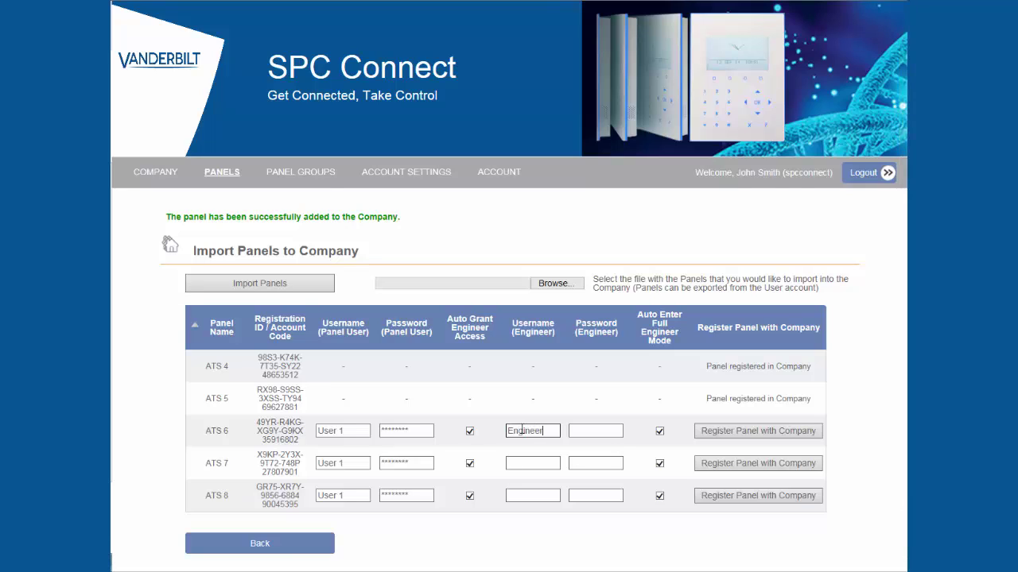
{"action": "double_click", "coordinate": [533, 431]}
{"action": "key", "text": "ctrl+c"}
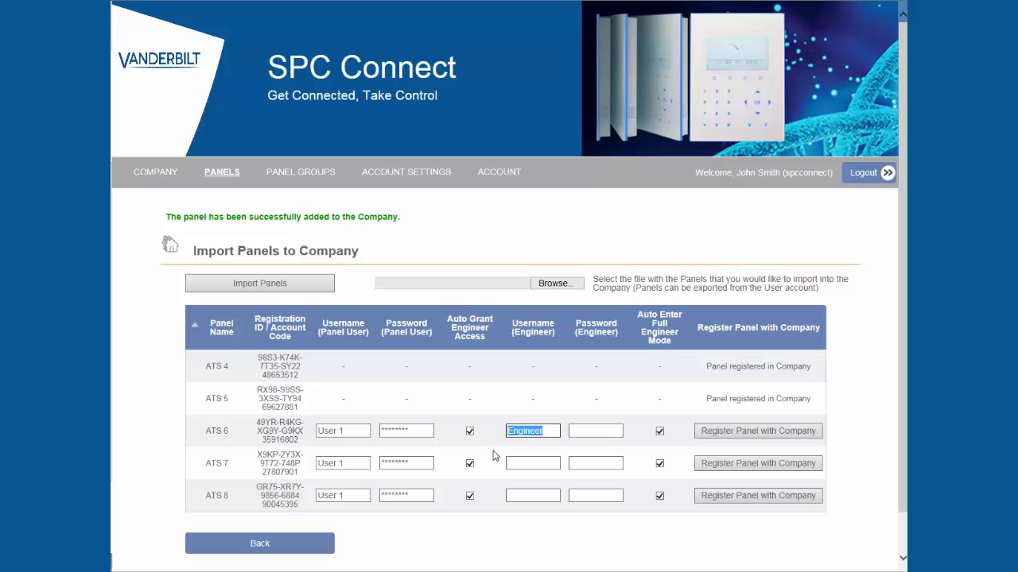
{"action": "left_click", "coordinate": [514, 463]}
{"action": "key", "text": "ctrl+v"}
{"action": "left_click", "coordinate": [515, 495]}
{"action": "key", "text": "ctrl+v"}
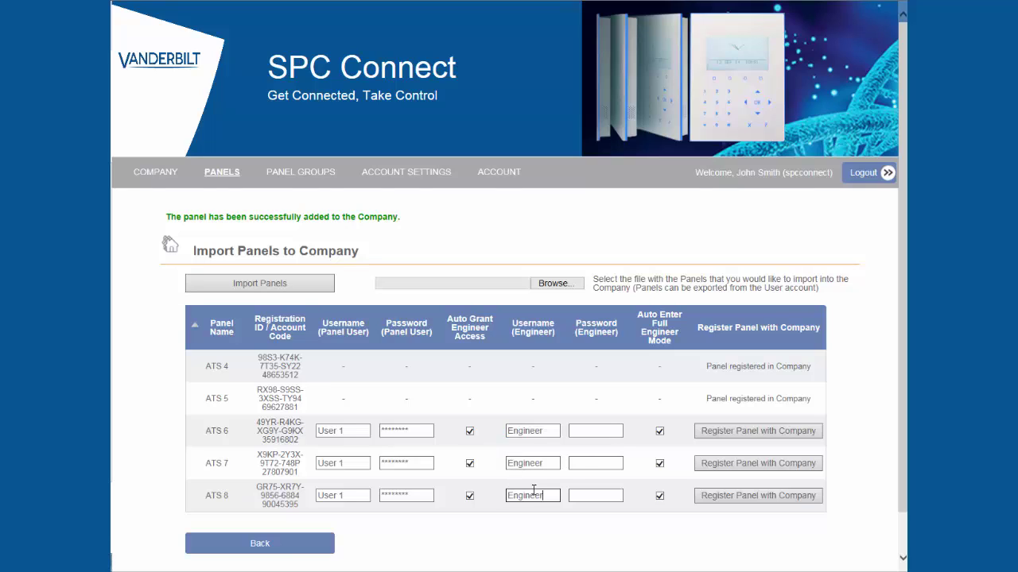
Enter the engineer password for ATS 6, ATS 7 and ATS 8.
{"action": "left_click", "coordinate": [585, 429]}
{"action": "type", "text": "9999"}
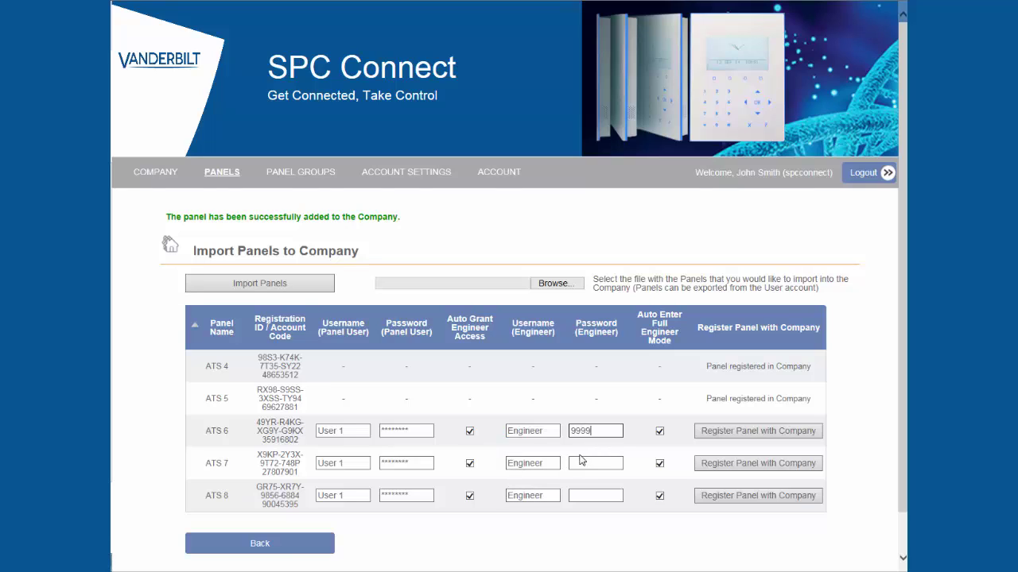
{"action": "left_click", "coordinate": [580, 463]}
{"action": "type", "text": "9999"}
{"action": "left_click", "coordinate": [579, 492]}
{"action": "type", "text": "9999"}
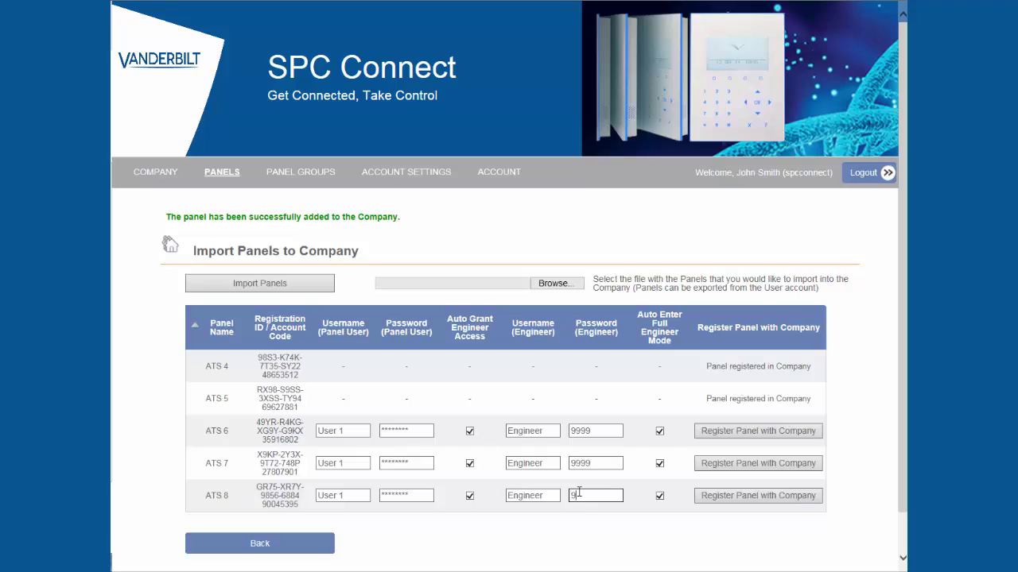